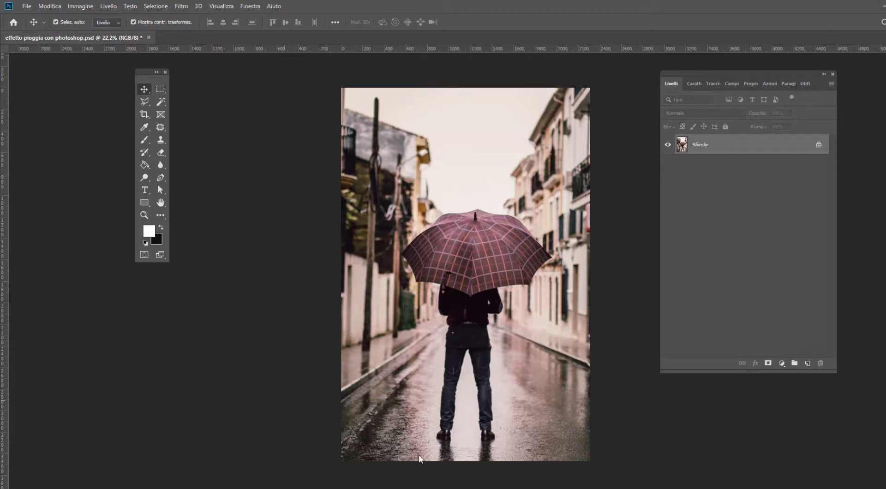
- Duplicate Sfondo, add an empty Livello 1 above it, and set its blend mode to Scolora
drag(696, 78, 671, 82)
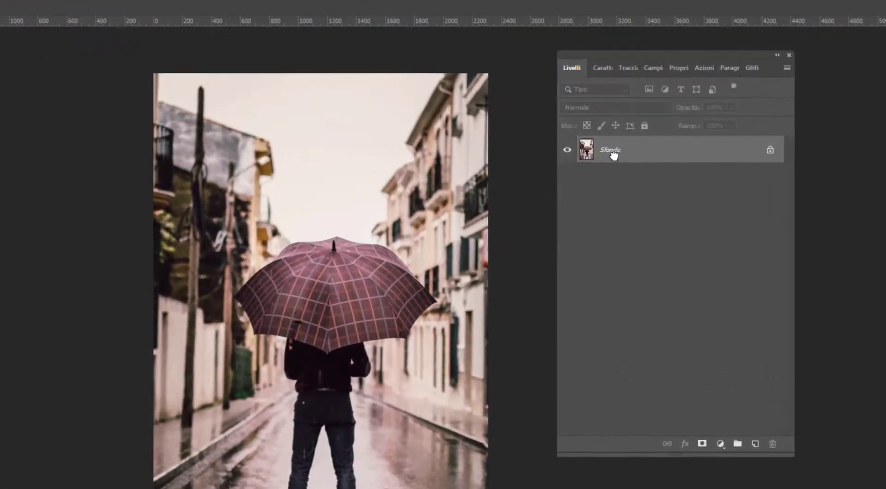
drag(683, 147, 726, 245)
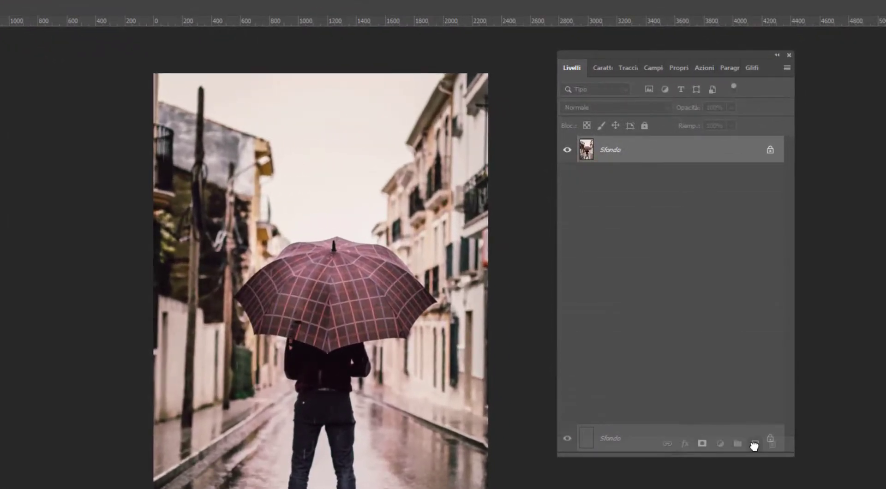
drag(670, 284, 755, 443)
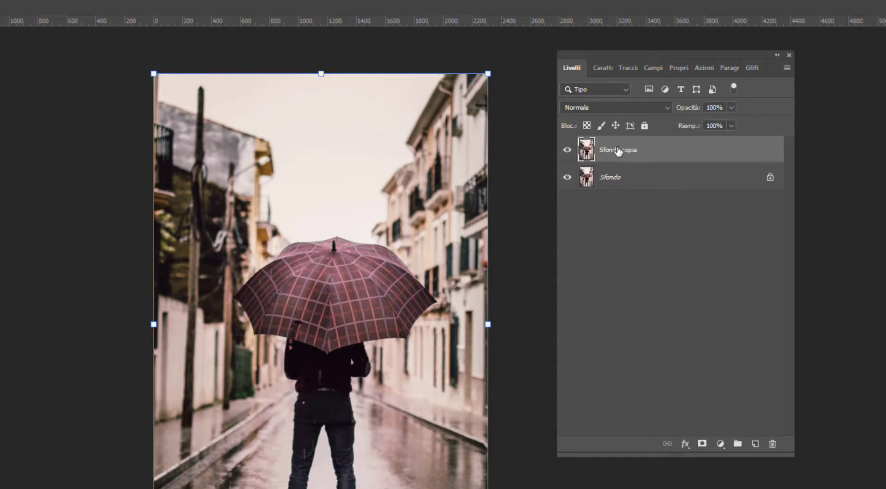
click(755, 445)
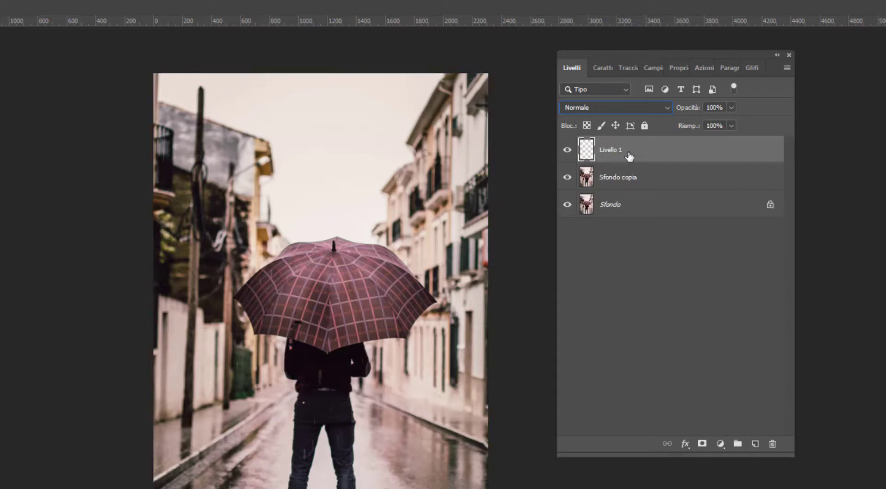
click(599, 107)
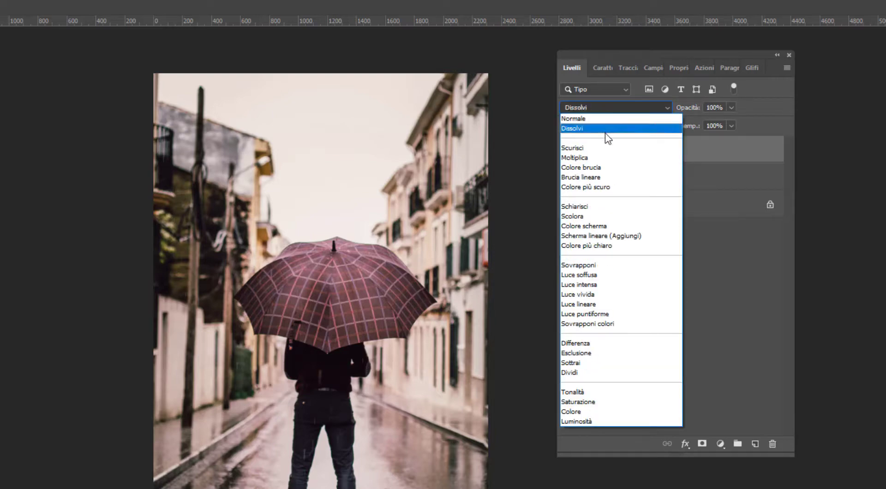
click(605, 217)
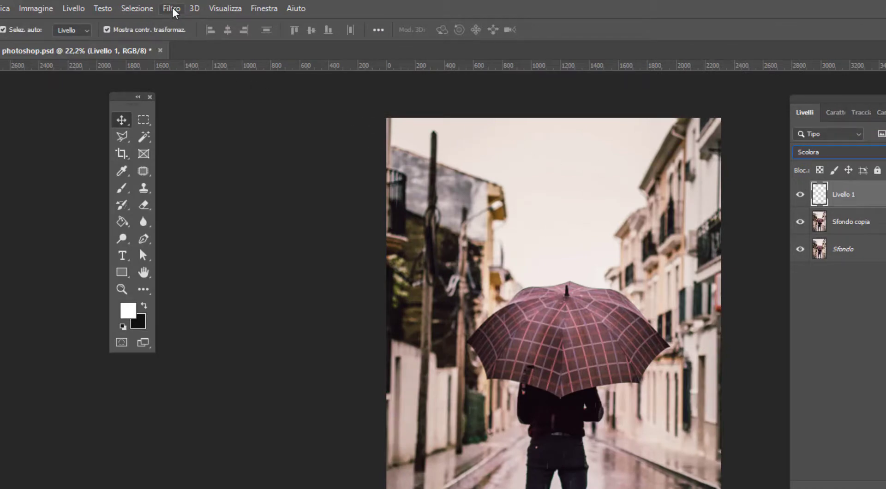
- Render the Fibre filter on Livello 1 with Varianza 25 and Intensità 20
click(175, 13)
mouse_move(188, 218)
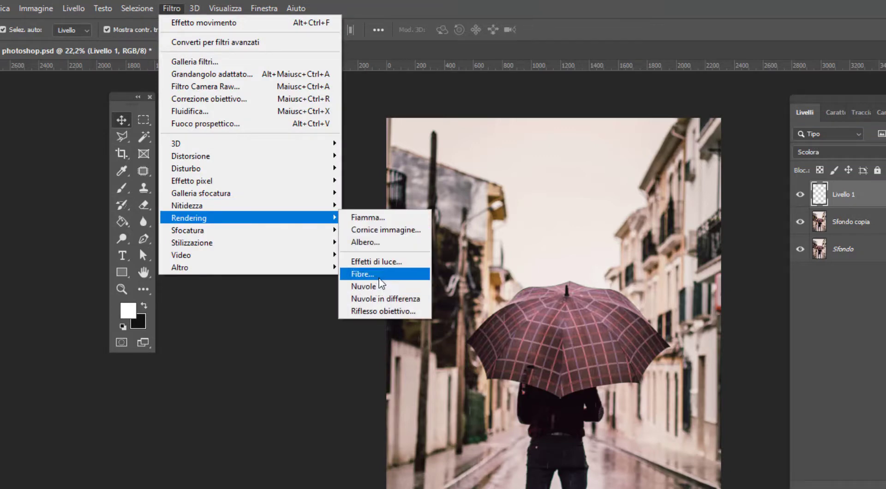
click(379, 277)
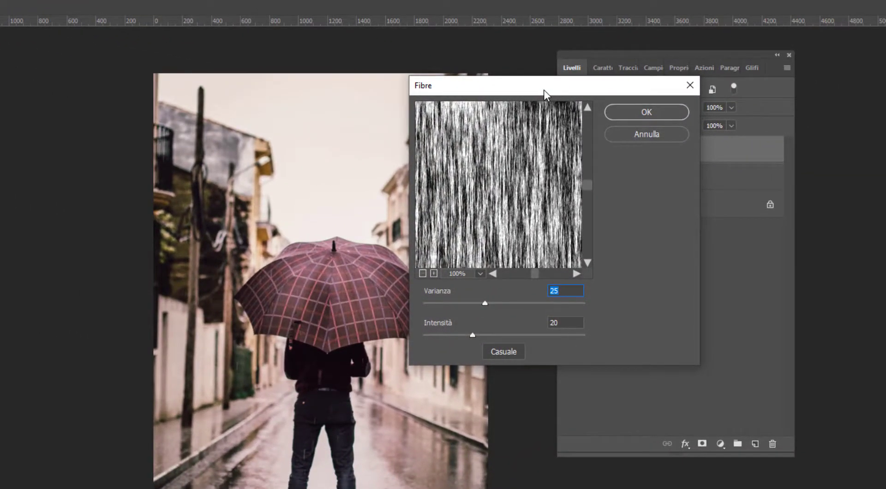
mouse_move(544, 92)
mouse_down()
mouse_move(632, 97)
mouse_move(567, 92)
mouse_up()
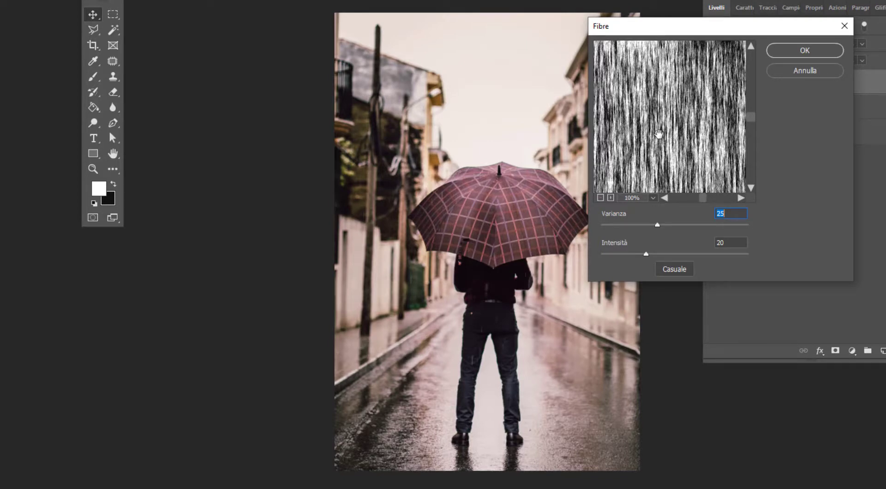
click(817, 49)
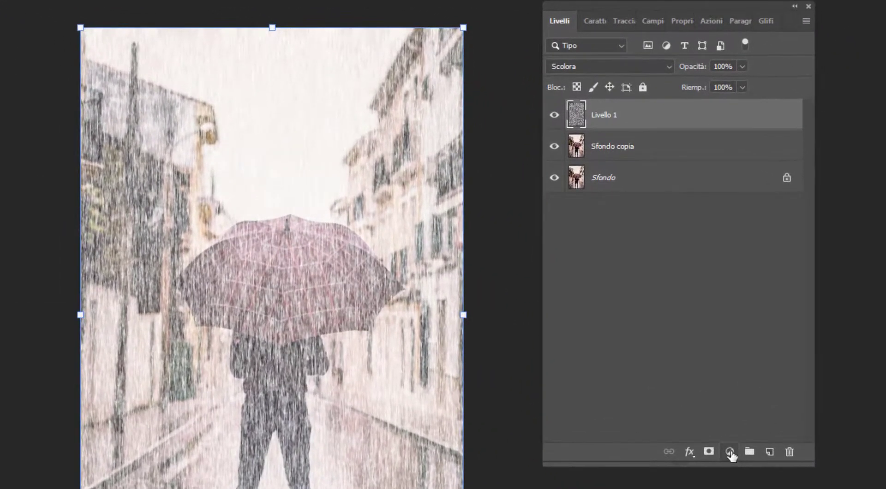
- Bring up the New Fill or Adjustment Layer menu, after briefly checking the image adjustments menu
click(730, 453)
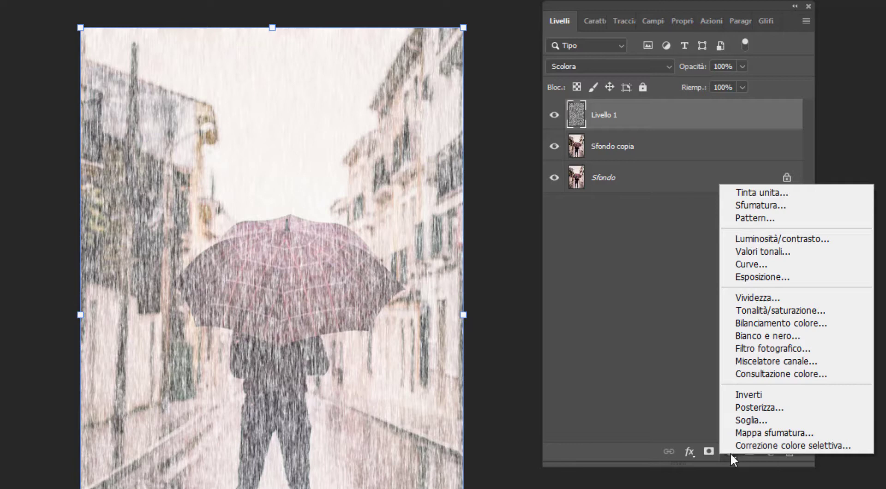
key(Escape)
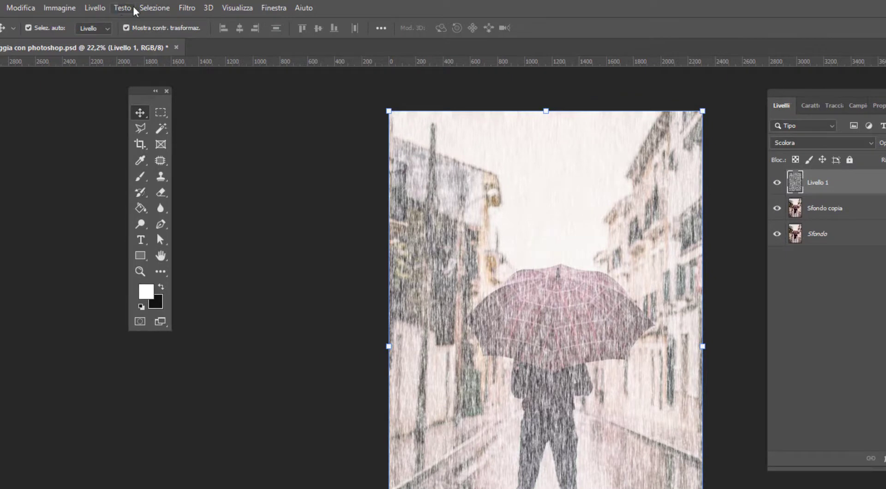
click(63, 8)
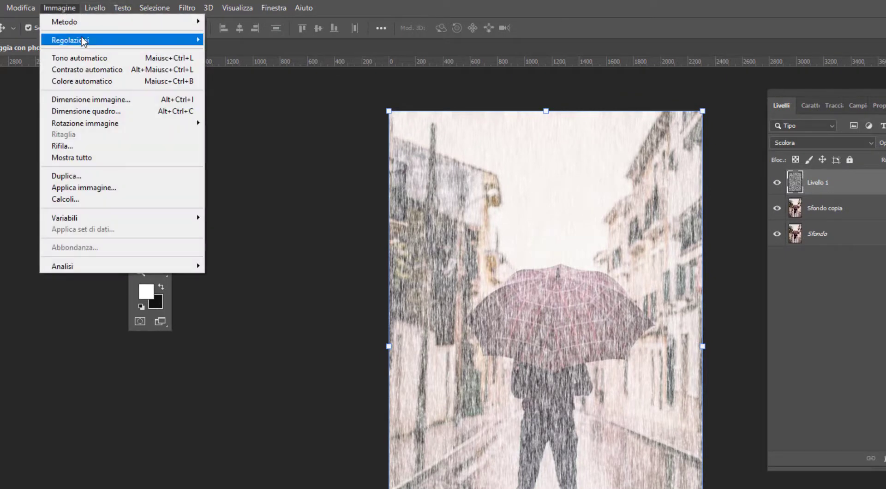
mouse_move(70, 40)
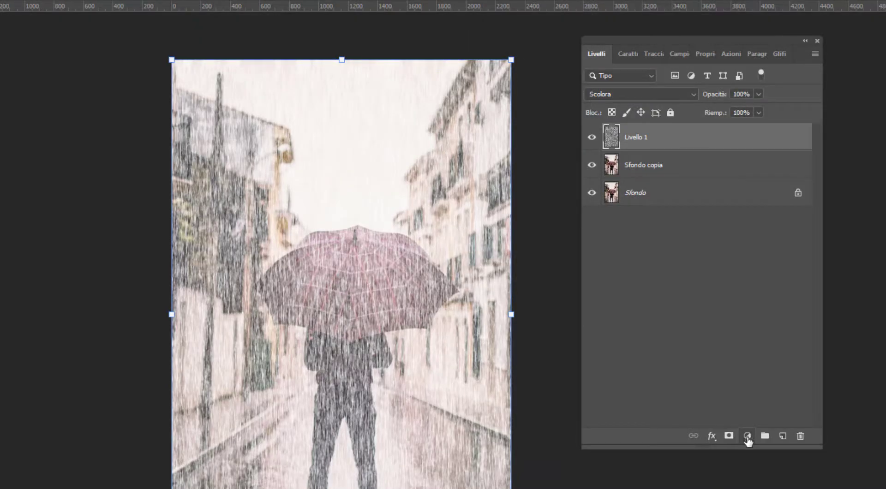
click(747, 437)
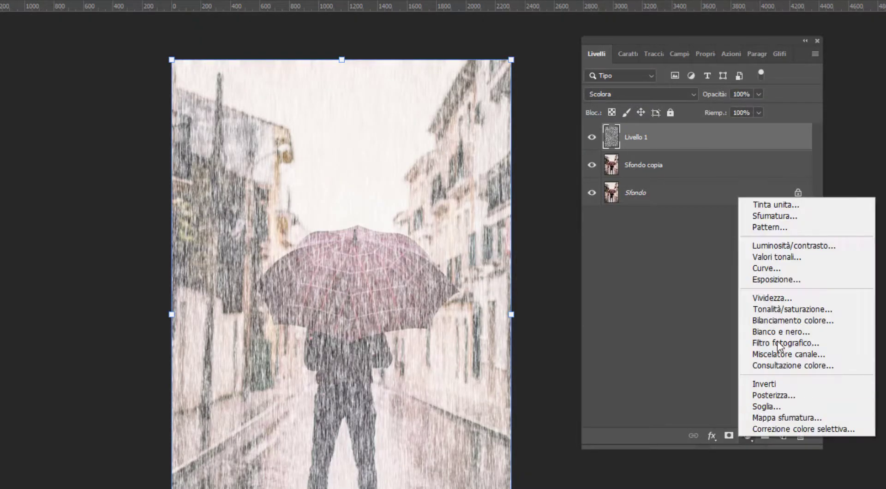
- Add a Valori tonali layer clipped to Livello 1 with input 165–228 and output white 232
click(789, 259)
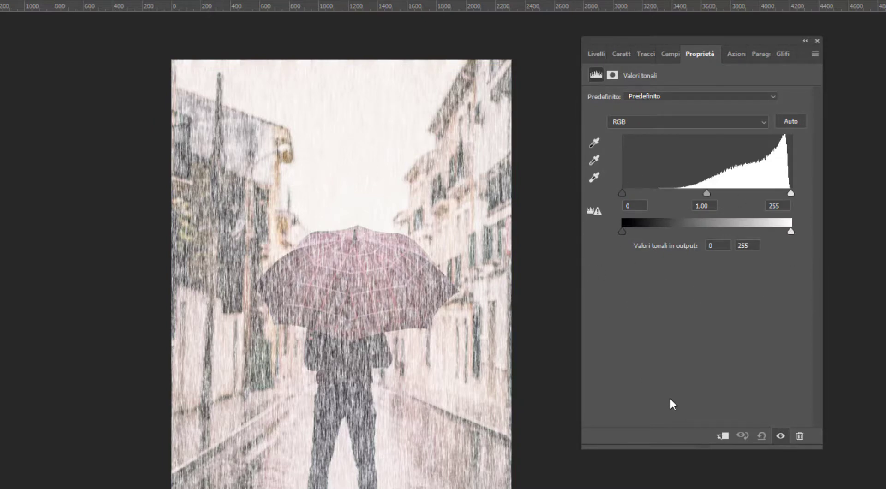
click(721, 437)
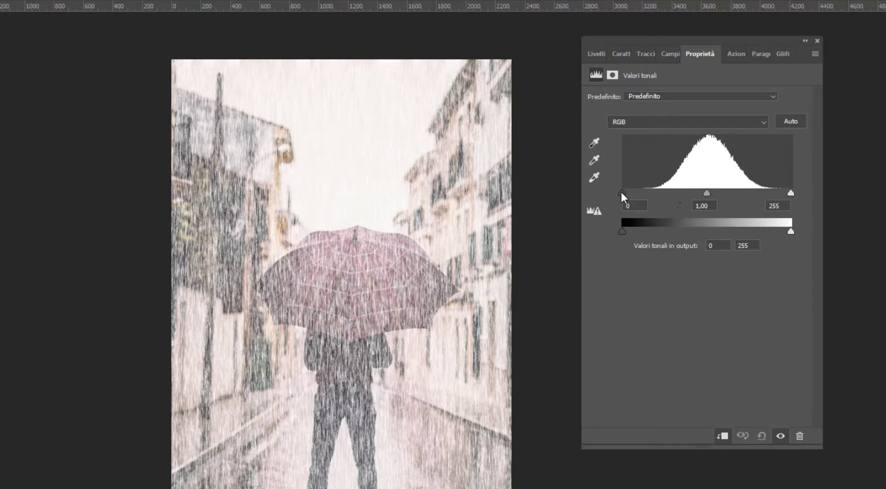
drag(621, 194, 729, 190)
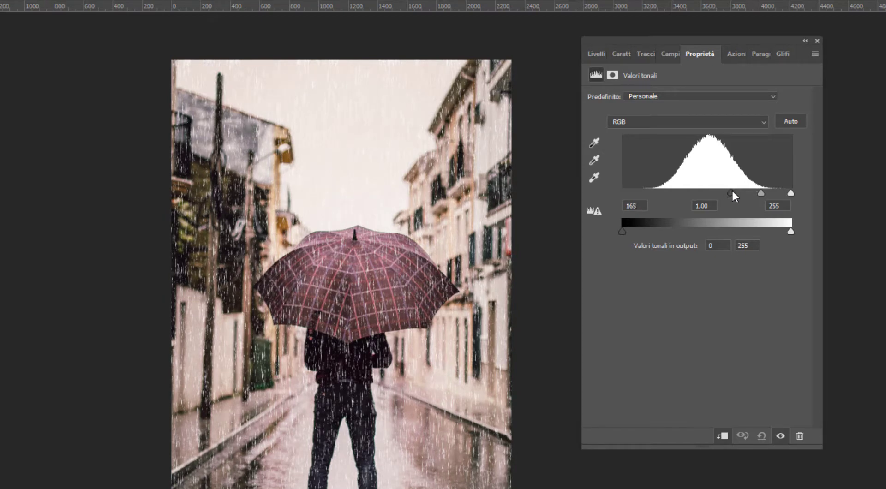
drag(783, 192, 778, 193)
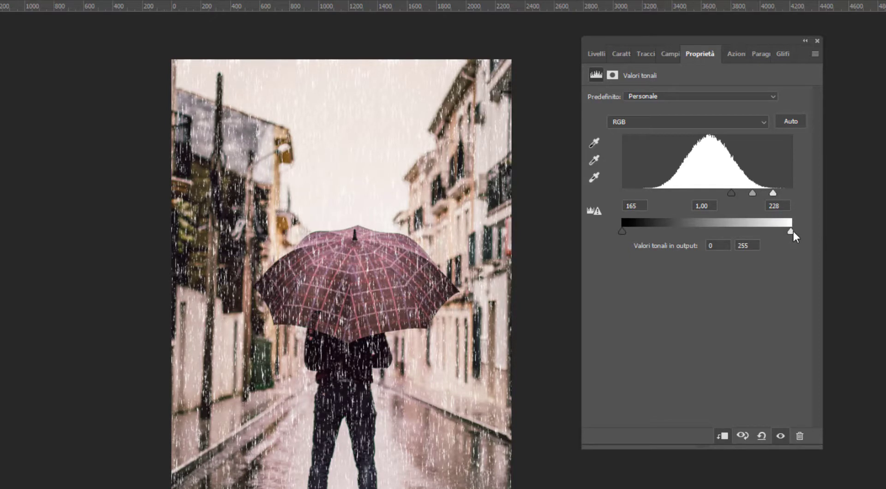
drag(793, 231, 778, 231)
- Toggle Valori tonali 1 off and on to compare, leave it on, then select Livello 1
click(595, 53)
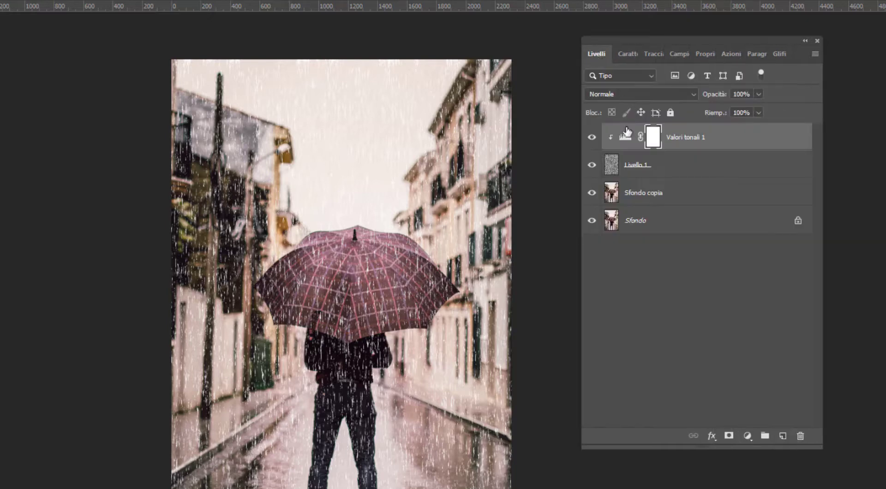
click(592, 137)
click(592, 138)
click(593, 138)
click(593, 138)
click(703, 168)
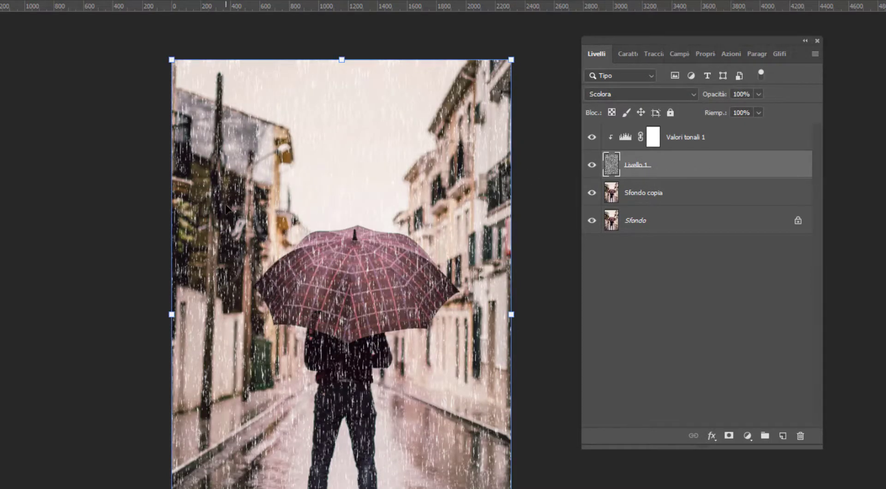
key(ctrl+minus)
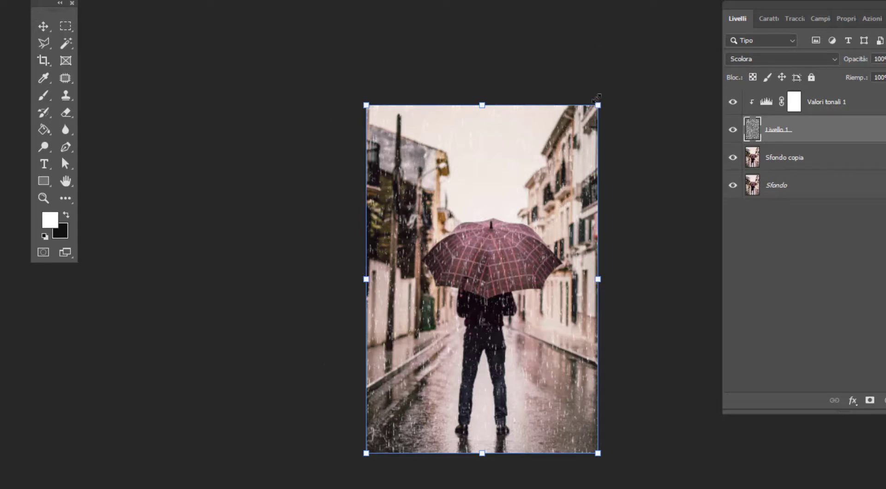
- Rotate Livello 1 to -20,45° and scale it to 151,13% with Free Transform
mouse_move(598, 106)
mouse_down()
mouse_move(630, 89)
mouse_move(647, 30)
mouse_up()
drag(369, 454, 275, 488)
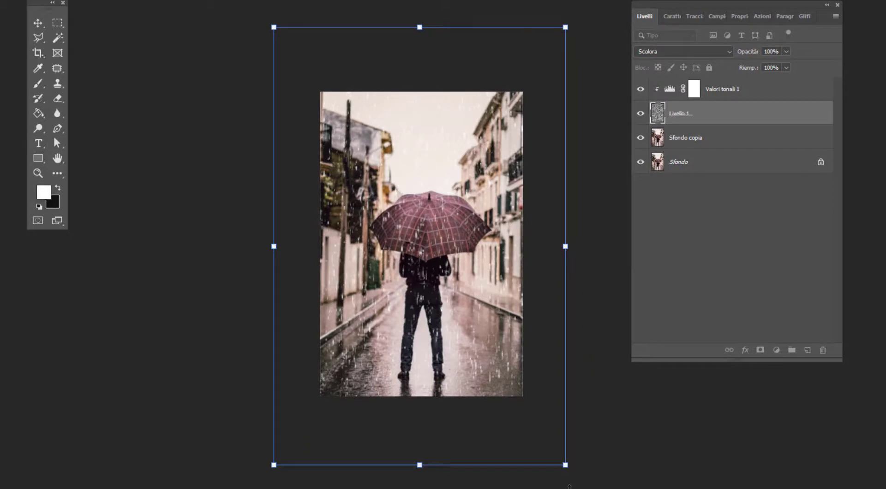
drag(568, 484, 572, 479)
drag(577, 469, 635, 403)
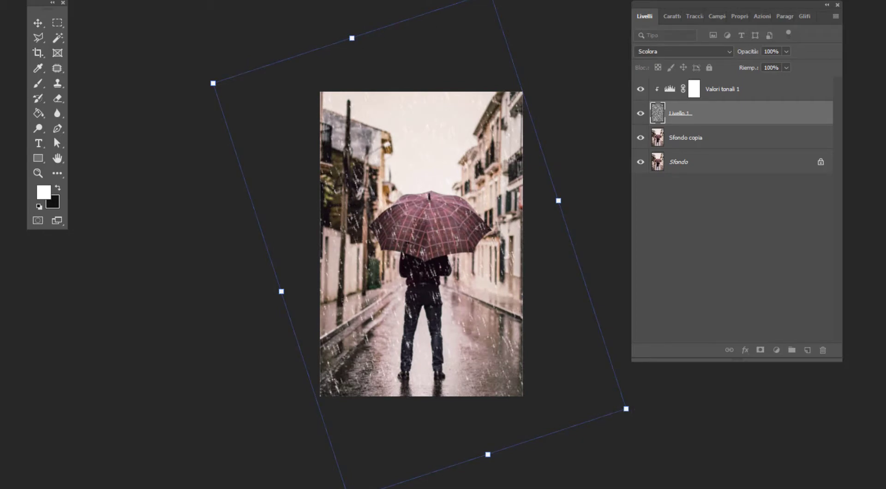
drag(626, 409, 636, 406)
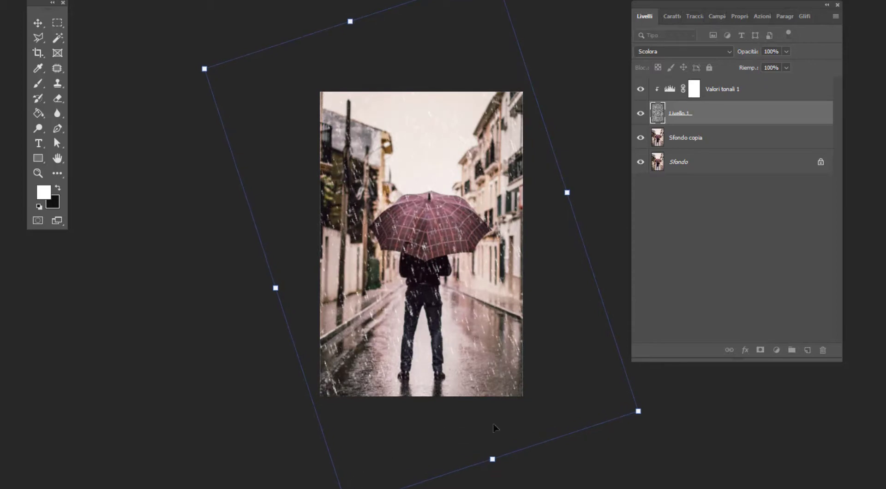
drag(640, 427, 594, 411)
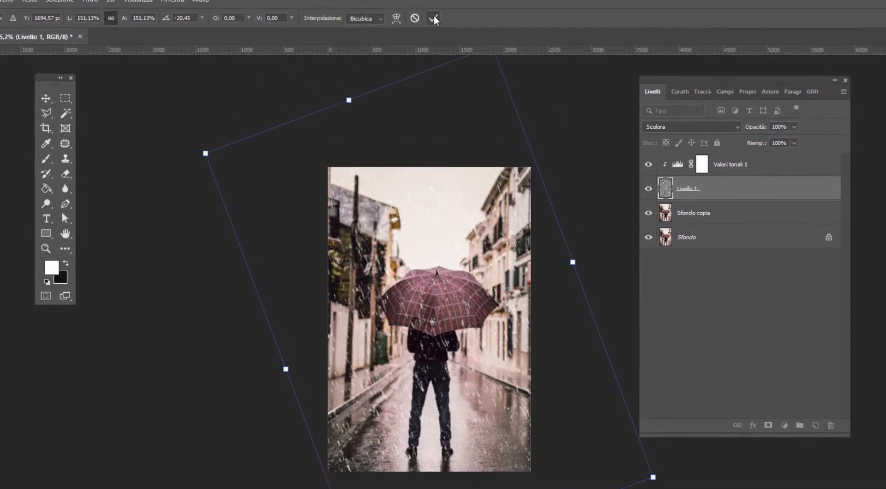
click(435, 18)
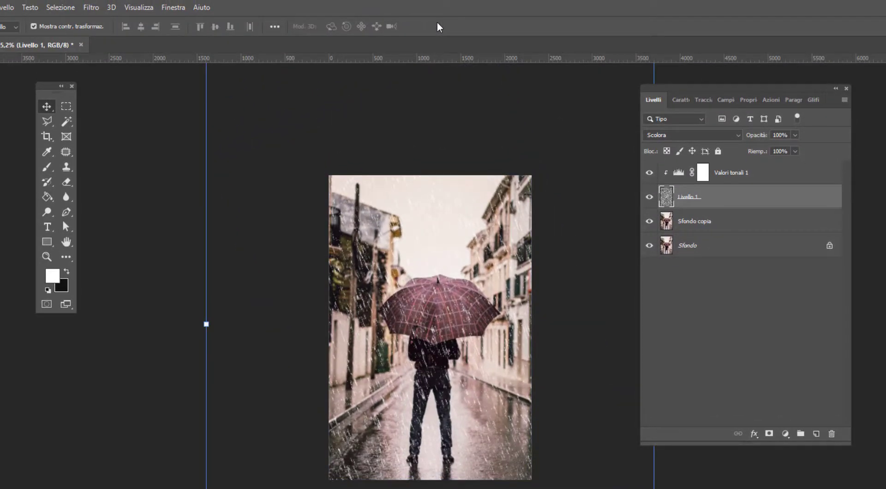
key(ctrl+plus)
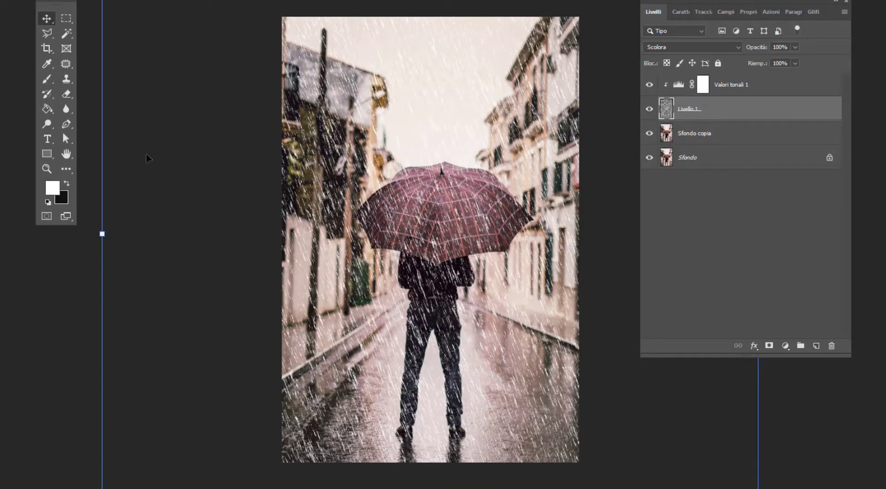
click(64, 154)
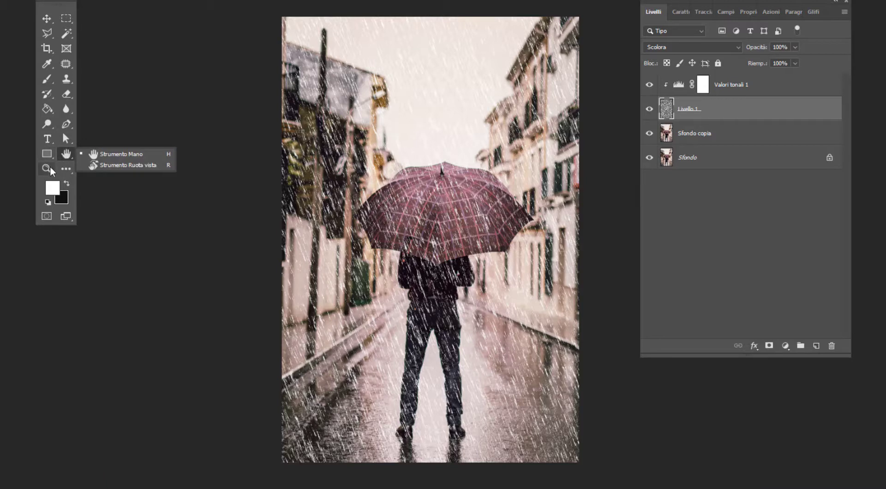
click(47, 168)
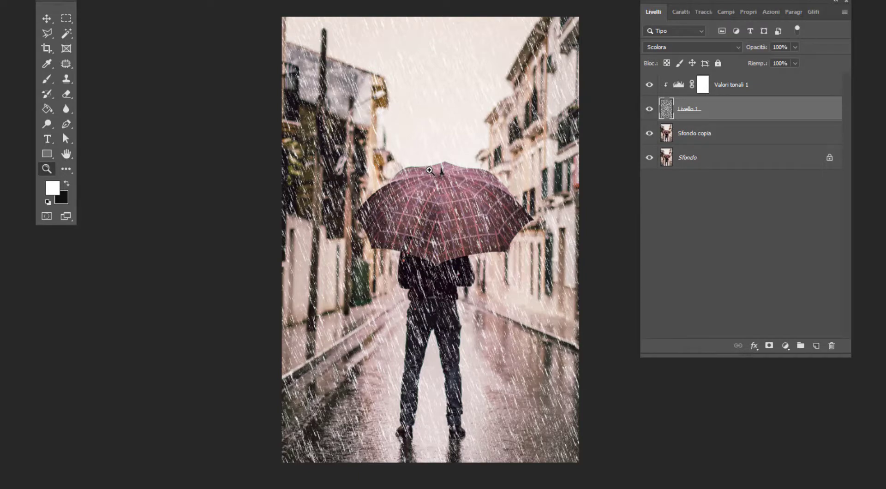
click(429, 170)
alt+click(430, 170)
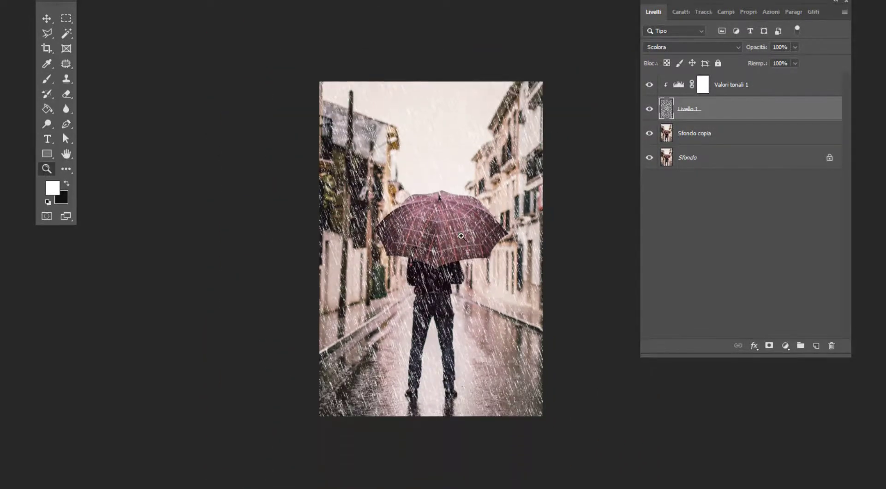
alt+click(456, 234)
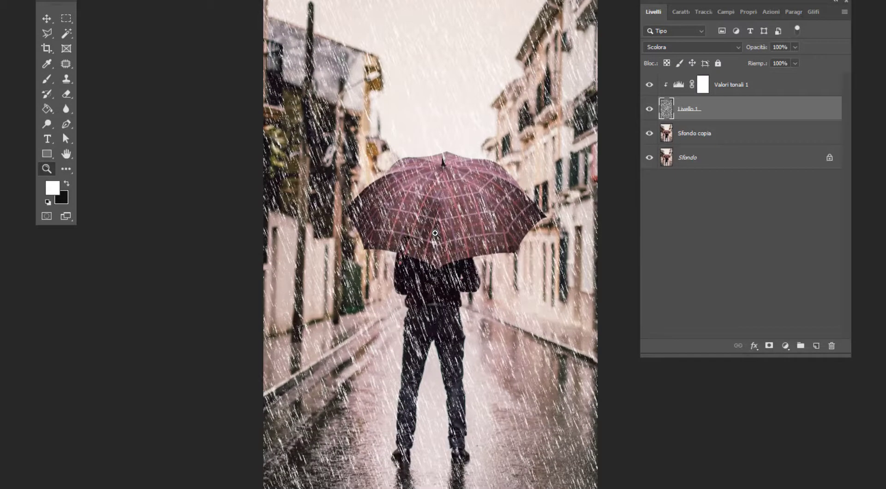
key(v)
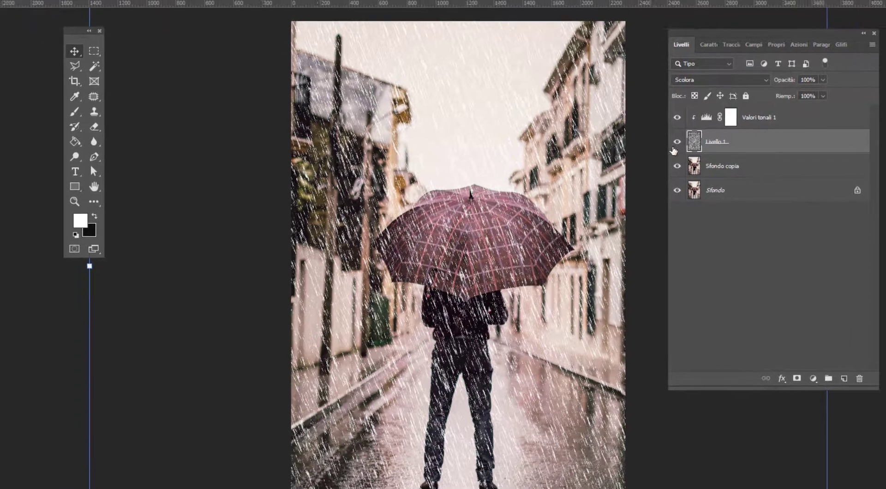
- Apply Effetto movimento to Livello 1 with angle -60° and distance 33 pixels
click(164, 8)
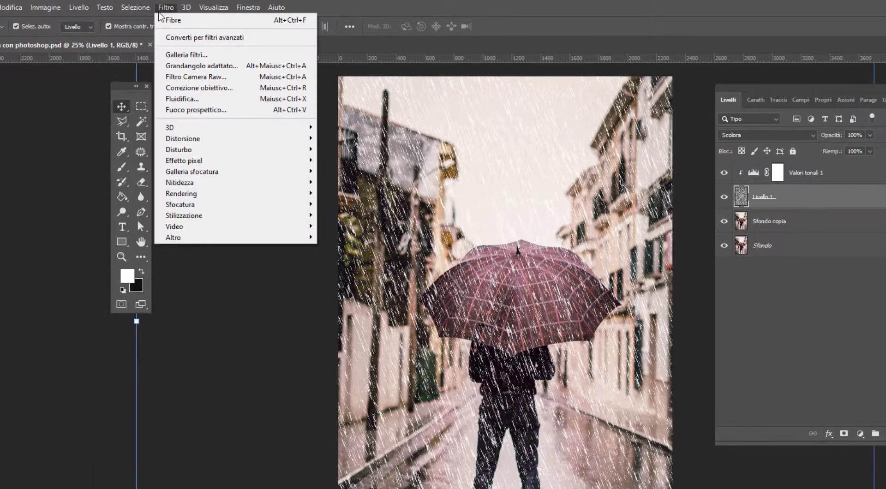
mouse_move(208, 204)
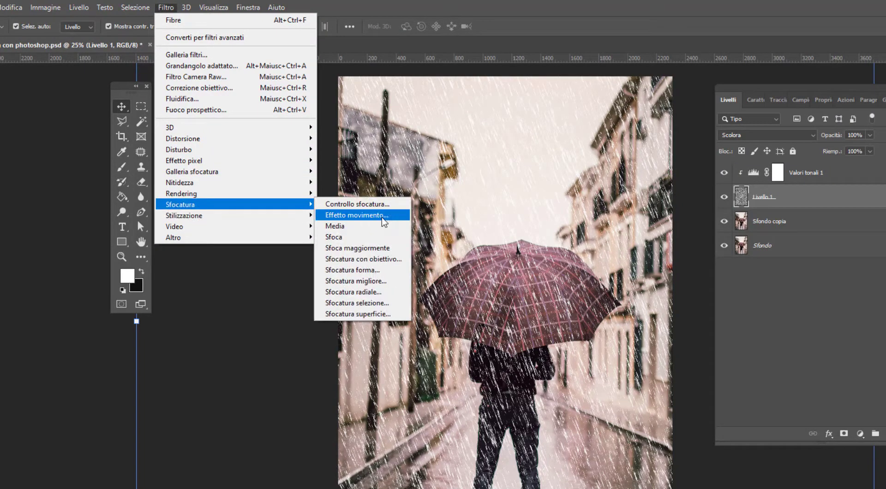
click(382, 220)
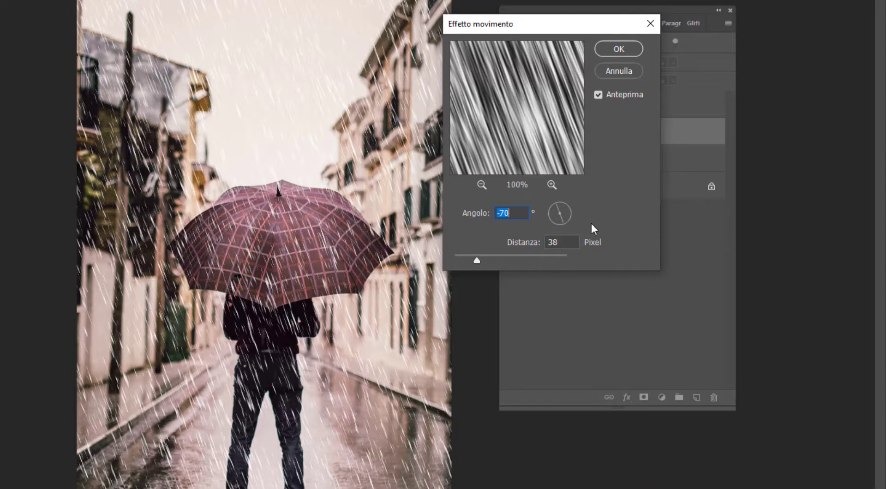
key(shift+Up)
key(shift+Up)
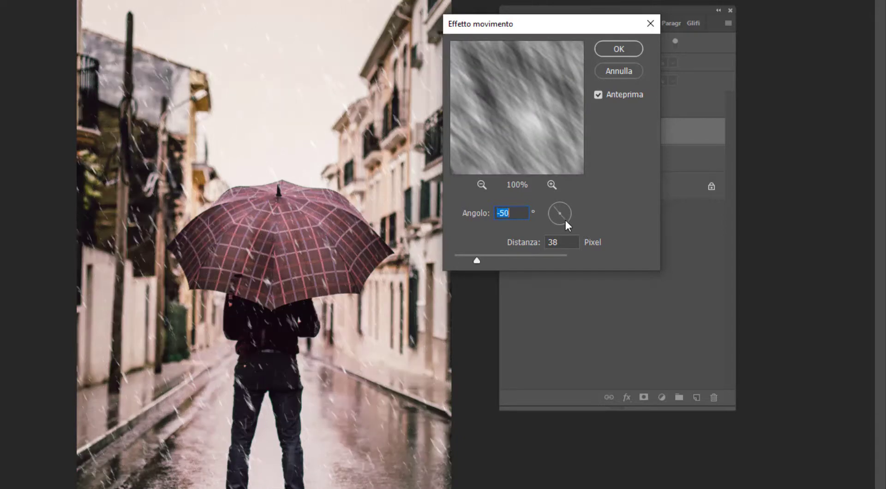
click(565, 221)
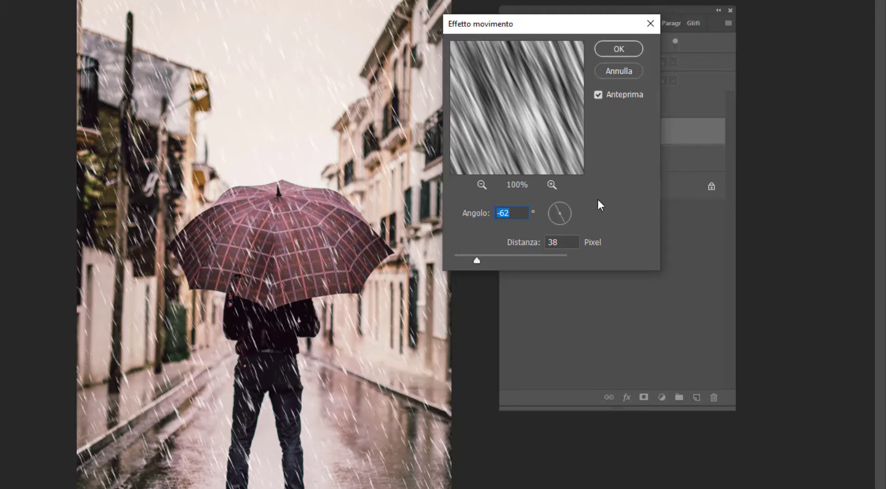
click(565, 221)
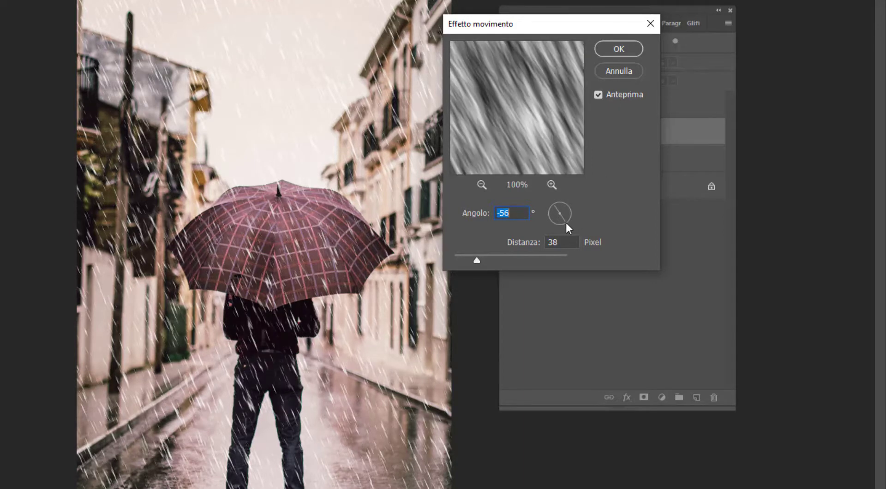
click(566, 223)
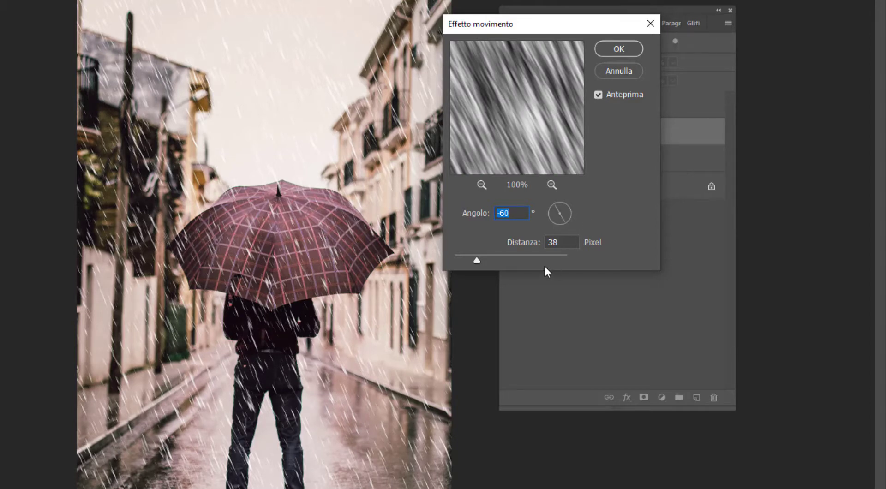
drag(478, 260, 492, 262)
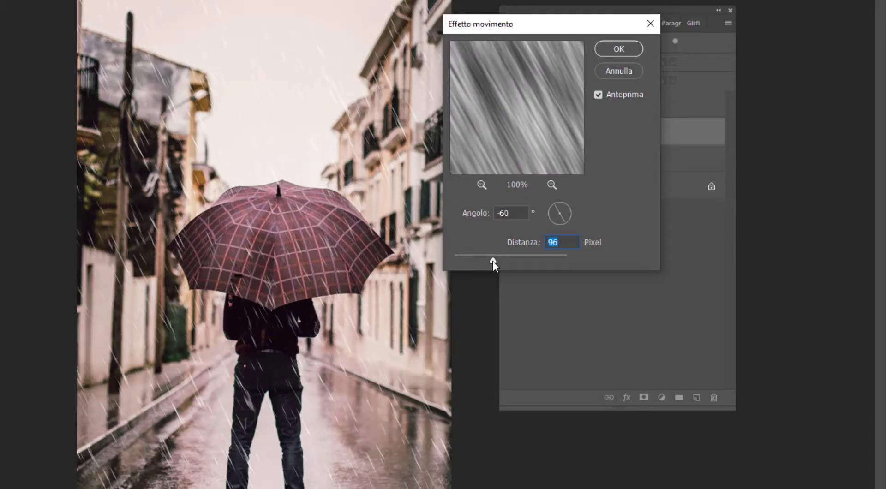
drag(493, 261, 469, 263)
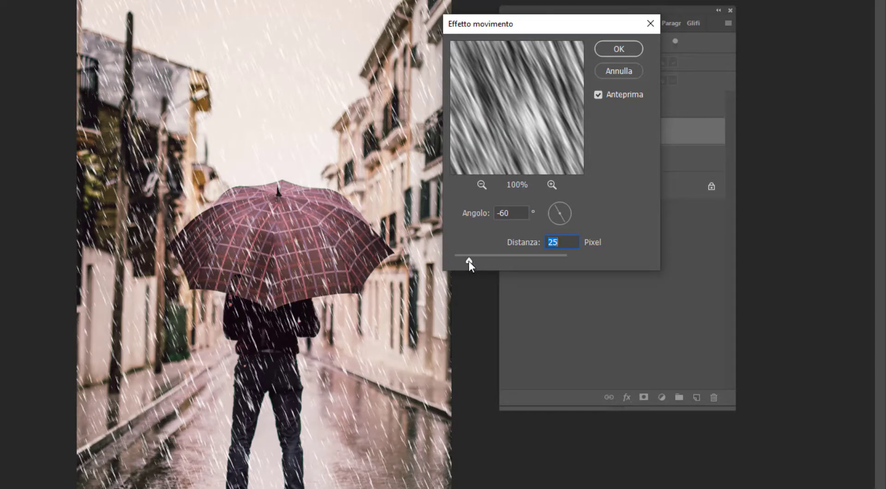
drag(471, 261, 474, 259)
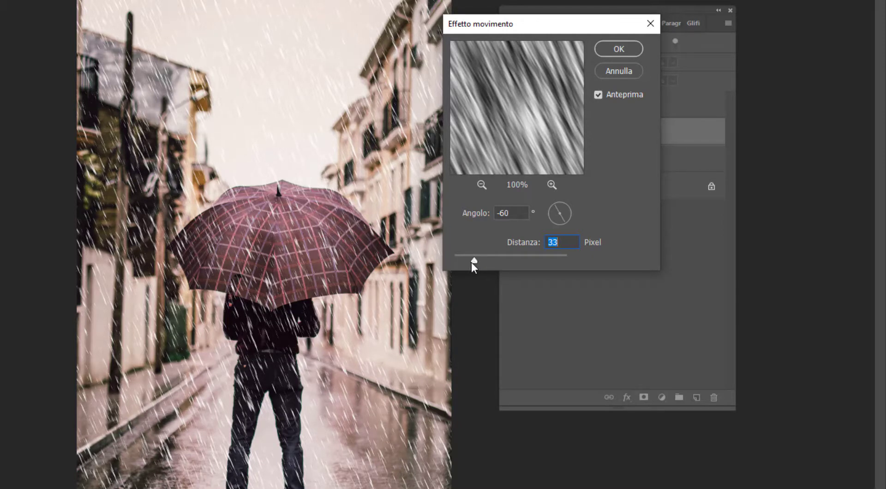
click(619, 49)
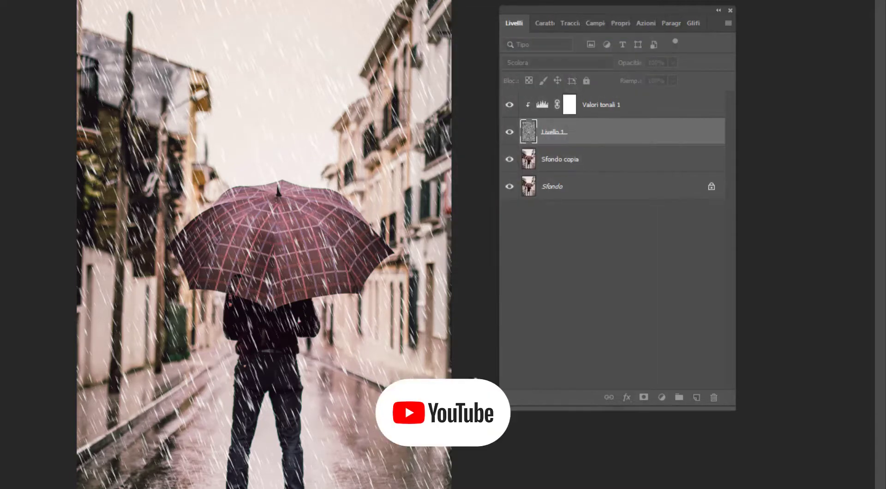